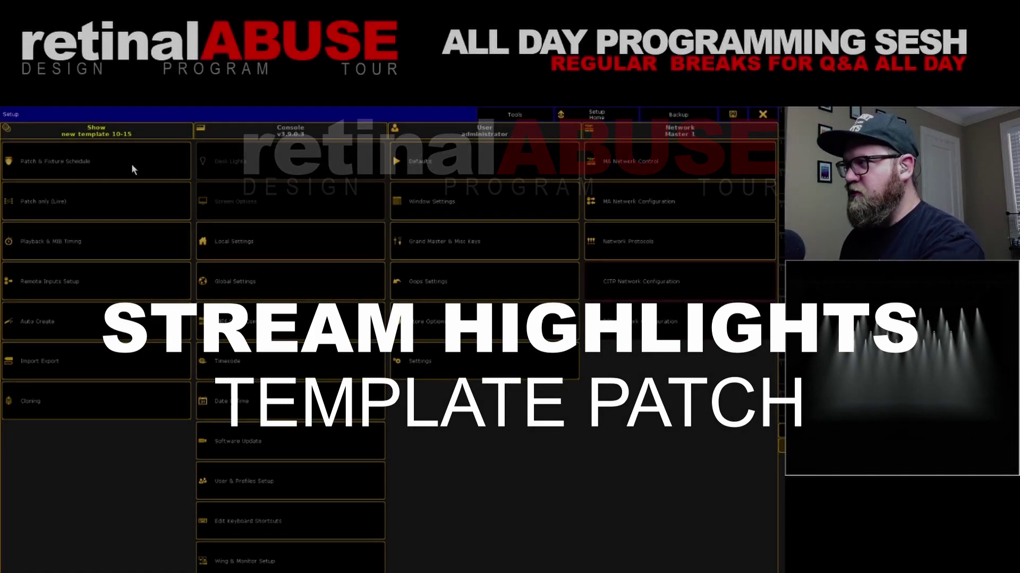
- Open the Patch & Fixture Schedule and view the HAZE AND HOUSE, AUTOMATION and WYG CAMERA layers
left_click(132, 164)
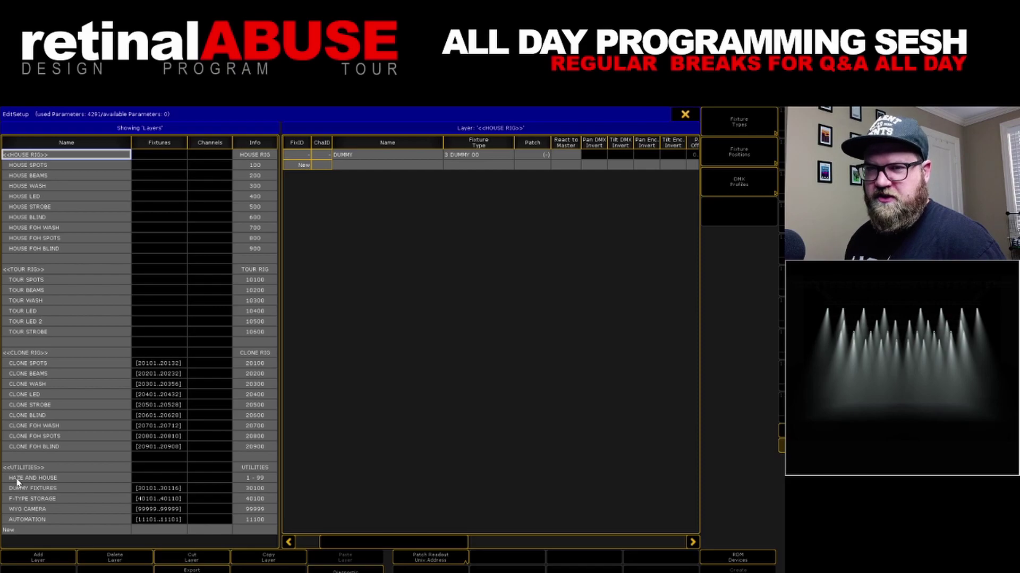
double_click(18, 479)
left_click(334, 356)
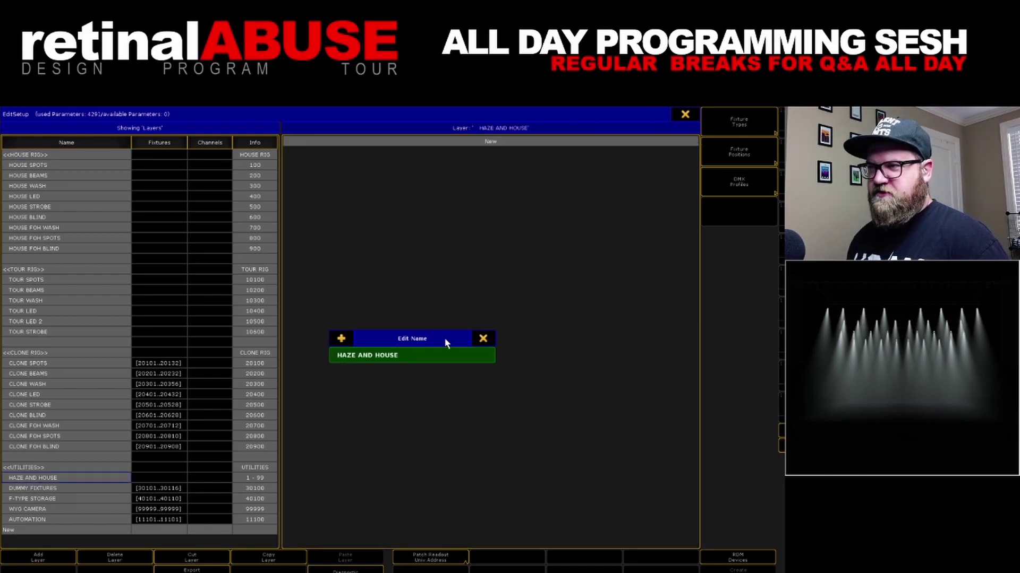
left_click(478, 339)
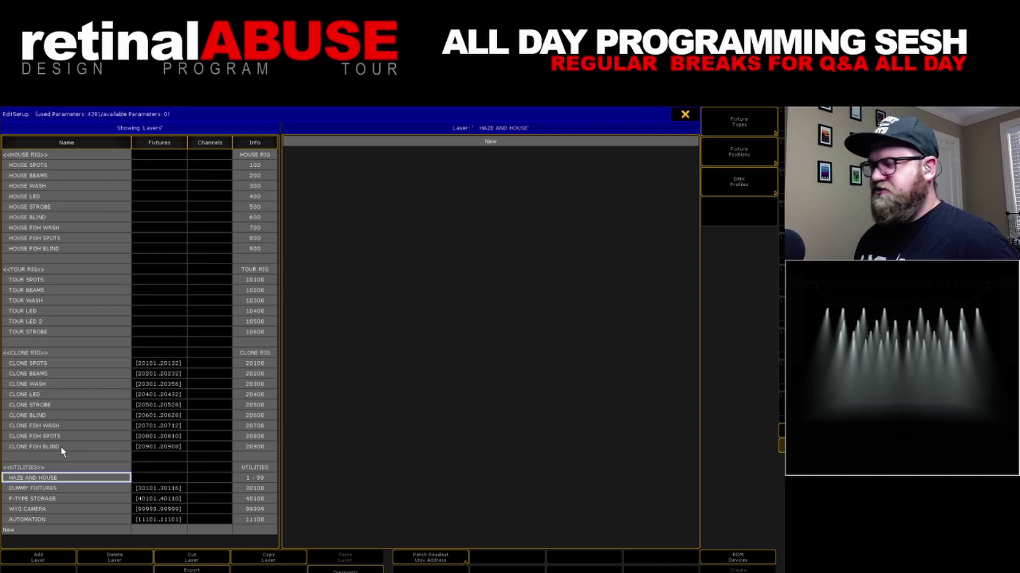
left_click(51, 519)
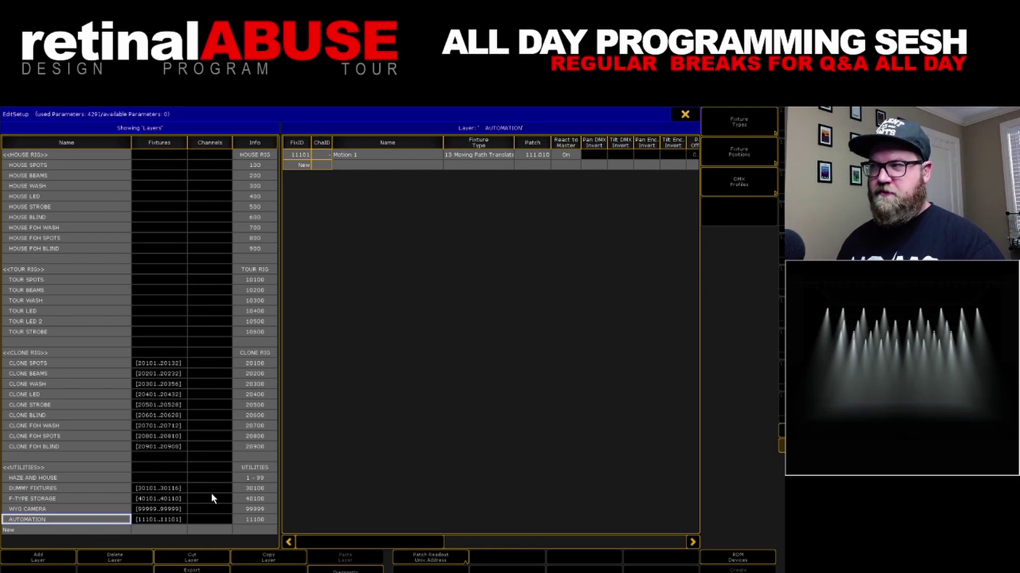
left_click(98, 506)
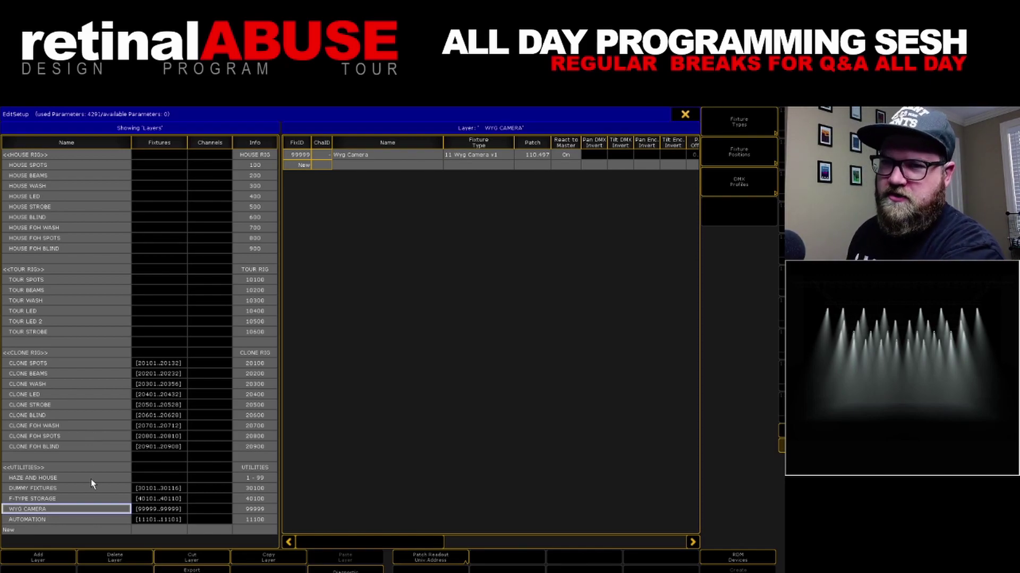
- Show the F-TYPE STORAGE layer's fixtures and widen the Name and Fixture Type columns to fit their full text
left_click(83, 502)
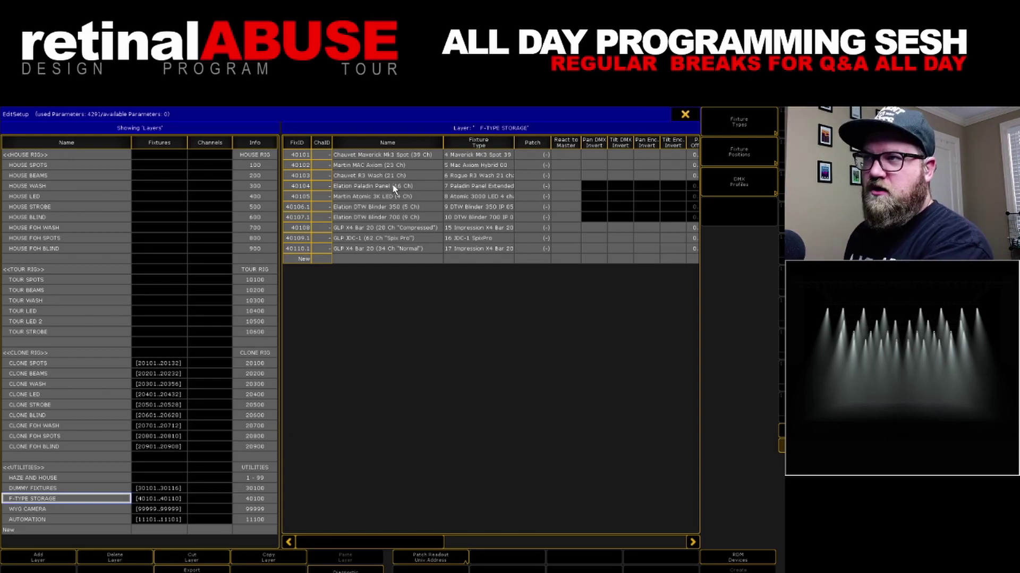
left_click_drag(446, 148, 465, 147)
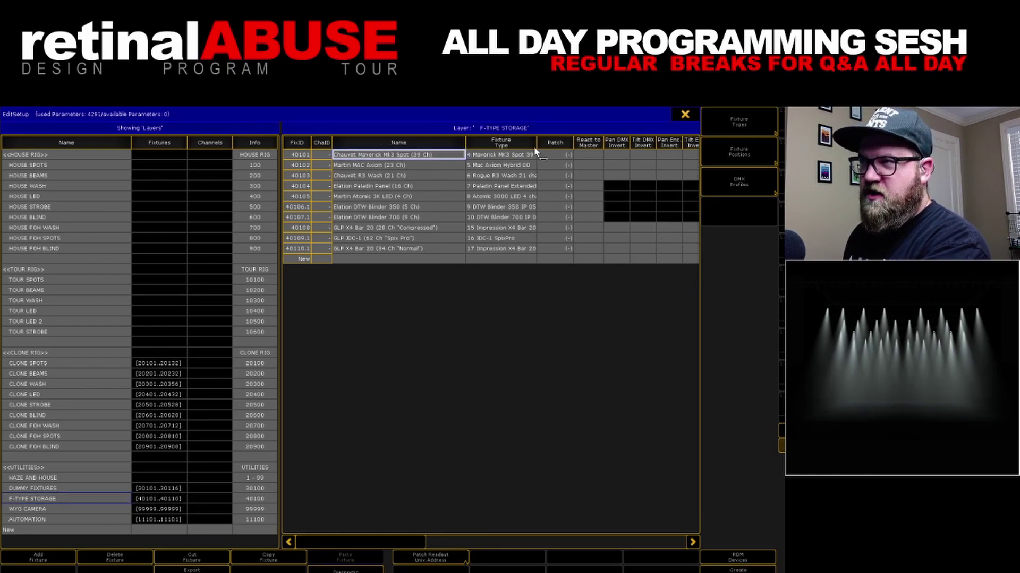
left_click_drag(537, 146, 578, 148)
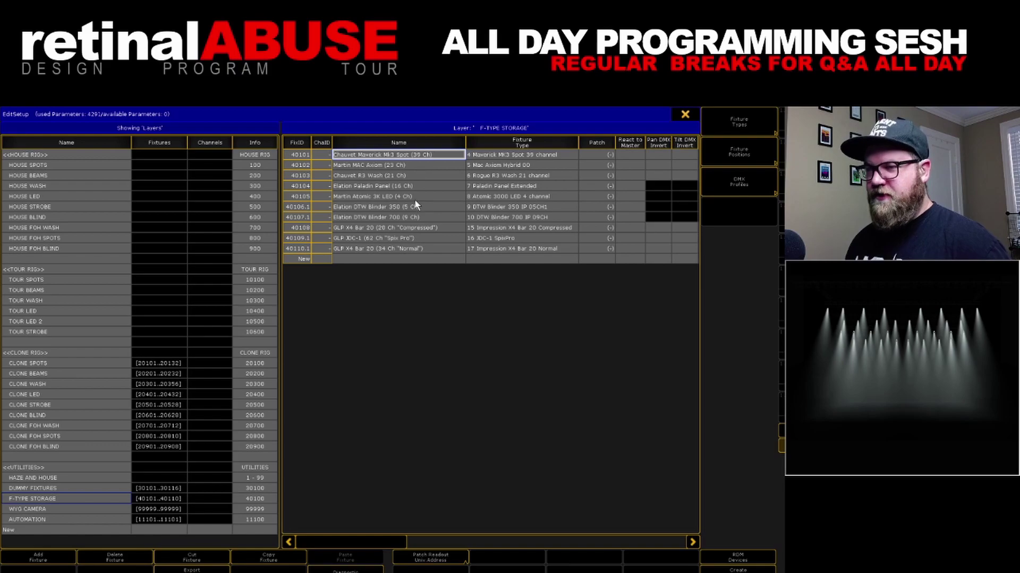
- Examine the DUMMY FIXTURES, HAZE AND HOUSE and <<UTILITIES>> layers, and the fixture type used in the blank spacer layer above <<UTILITIES>>
left_click(113, 488)
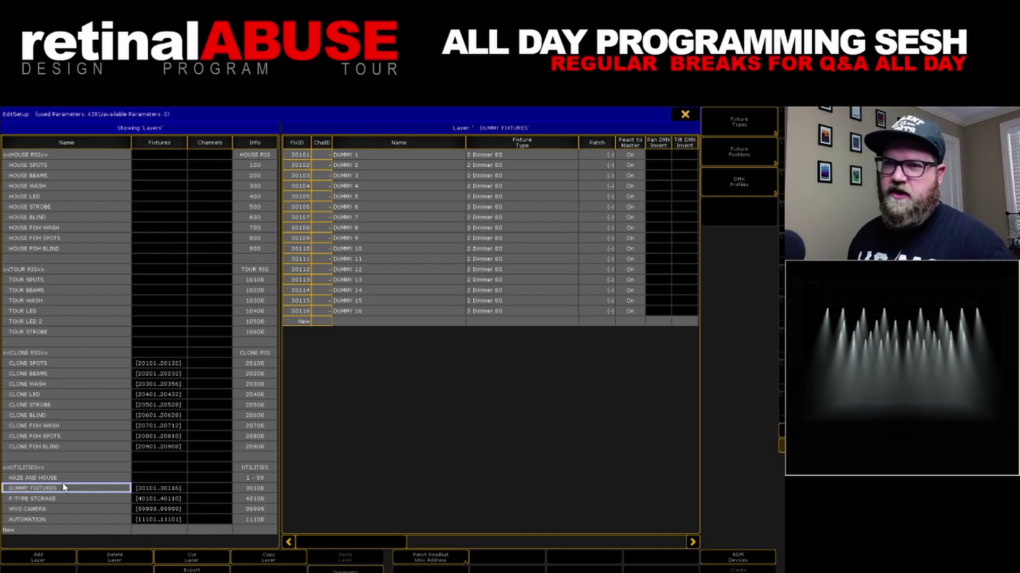
left_click(87, 478)
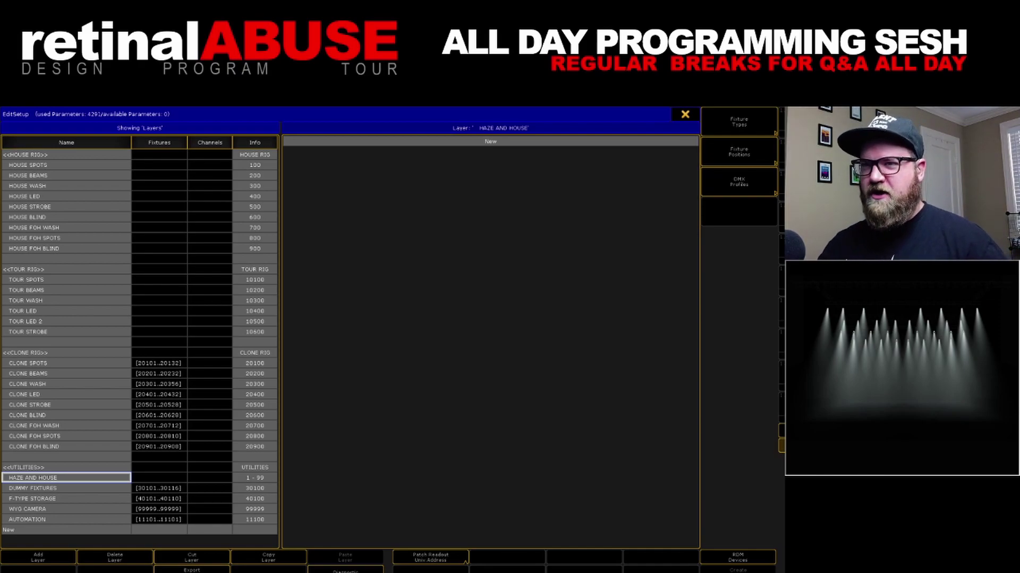
left_click(22, 457)
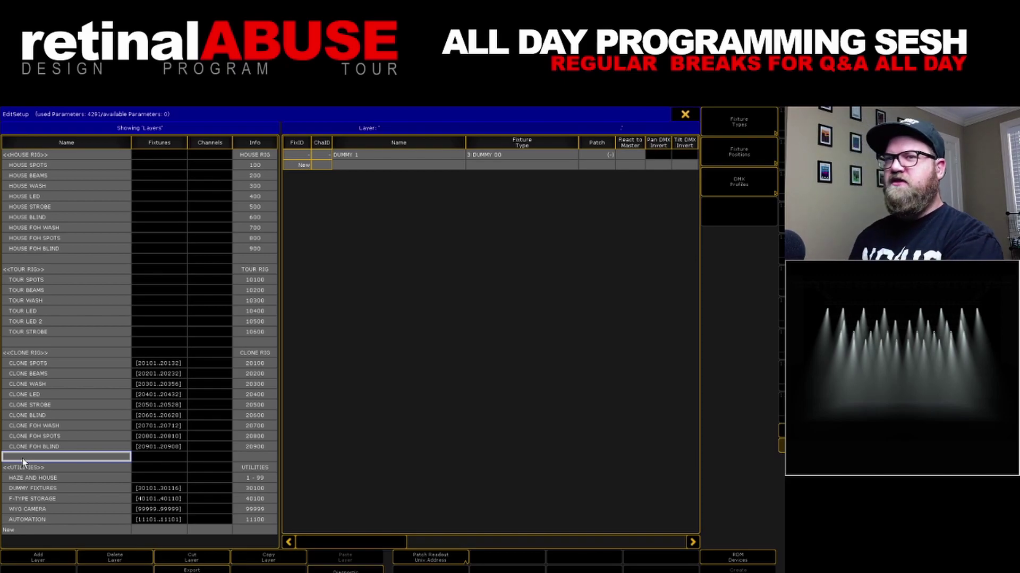
left_click(27, 468)
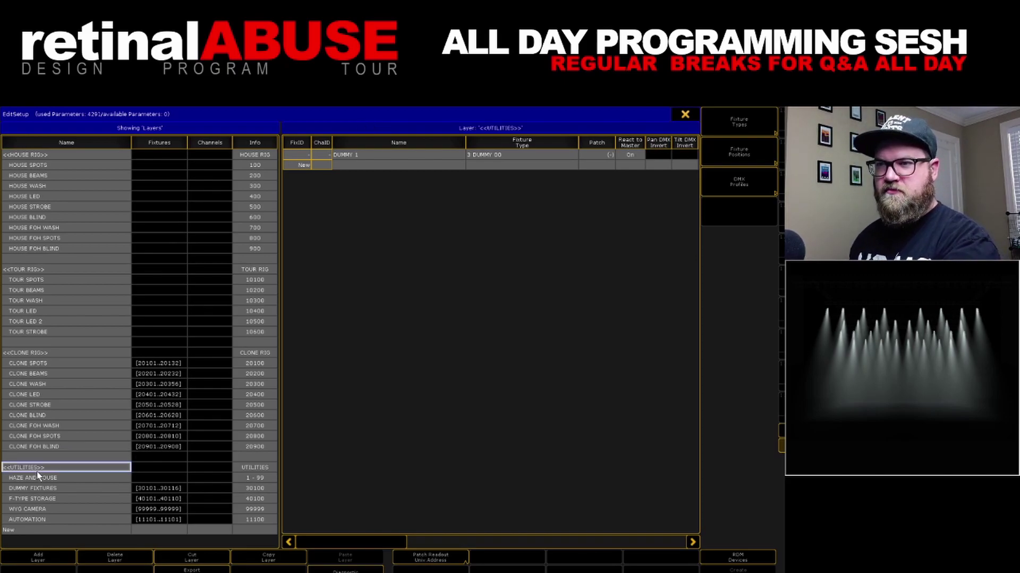
left_click(42, 461)
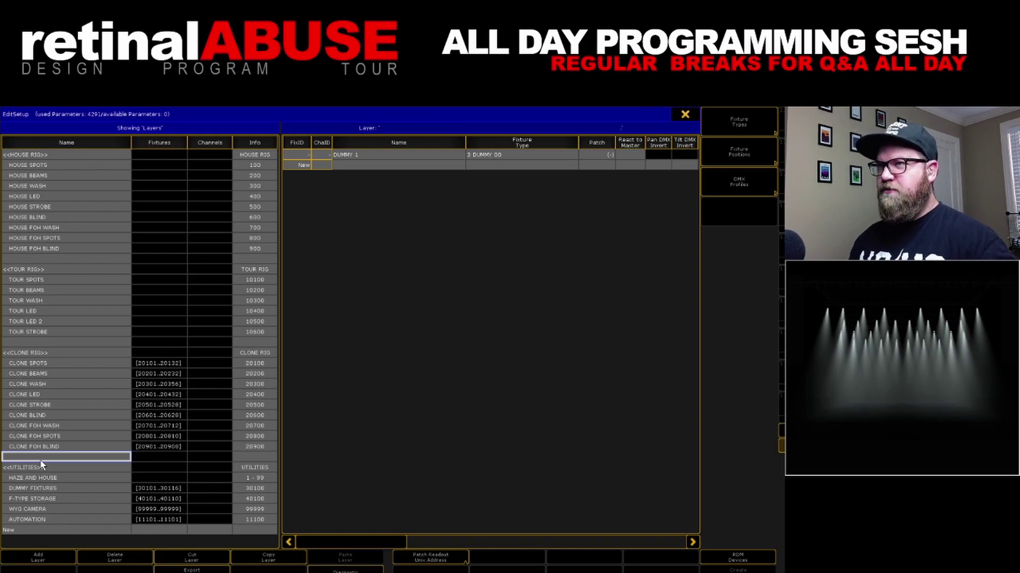
left_click(480, 164)
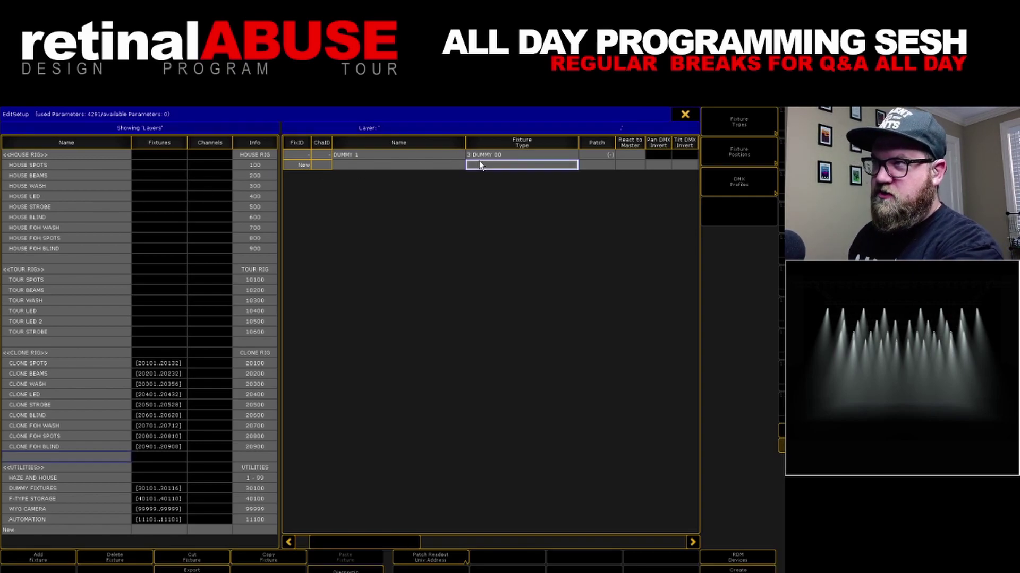
left_click(486, 155)
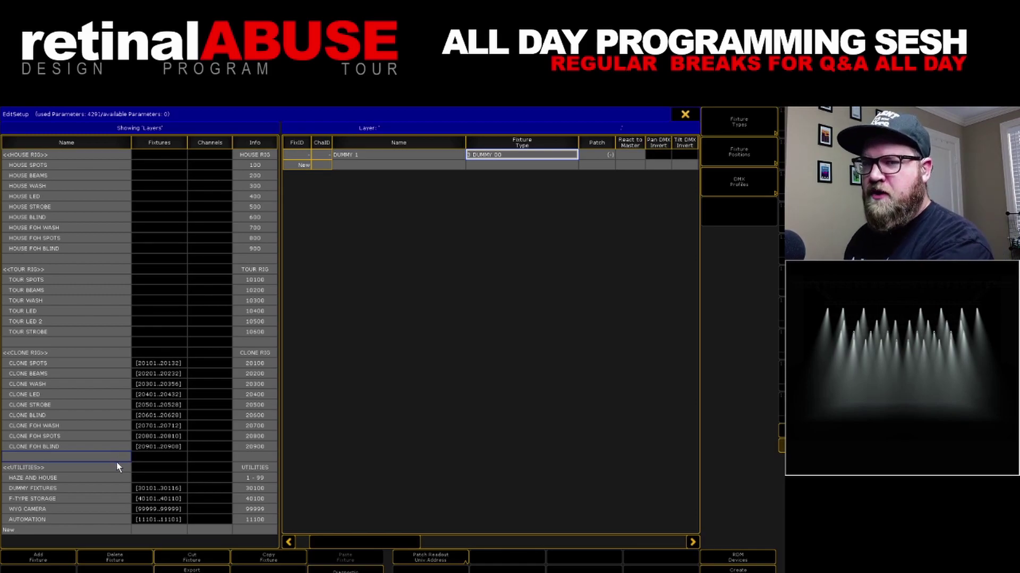
- Add a layer with the default name directly above <<UTILITIES>> and dismiss the Fixture Wizard without adding fixtures
left_click(42, 500)
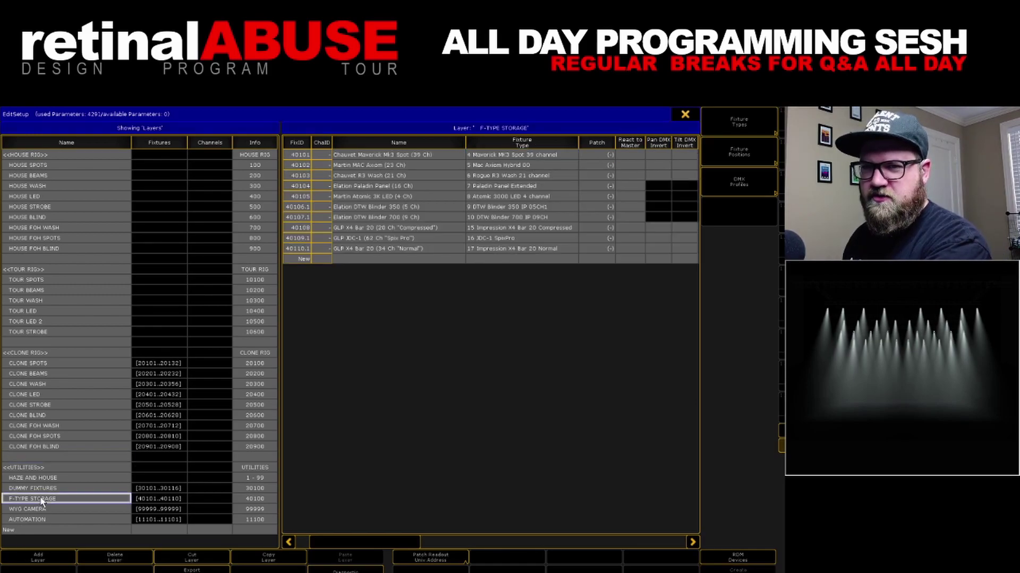
left_click(48, 468)
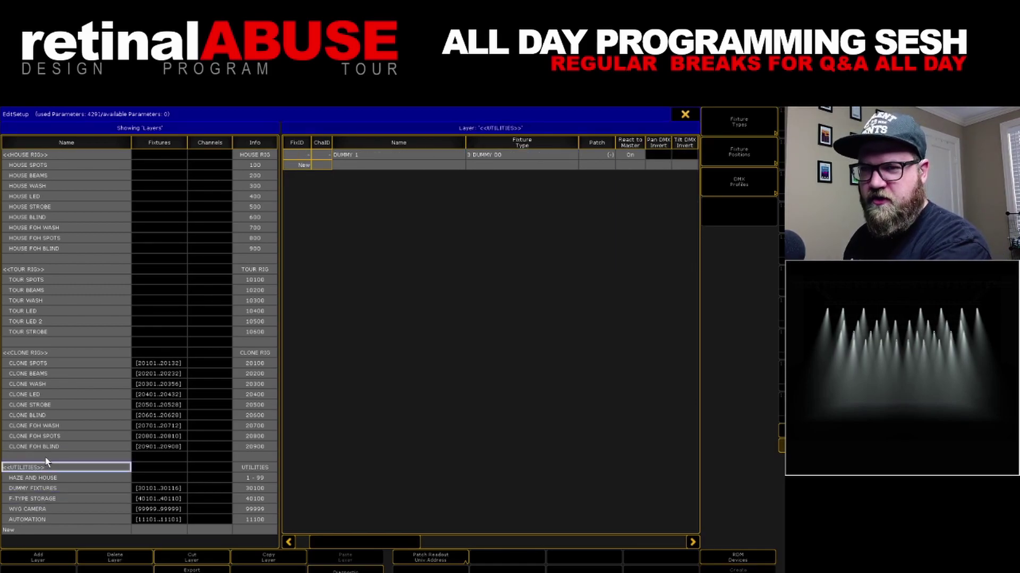
left_click(38, 558)
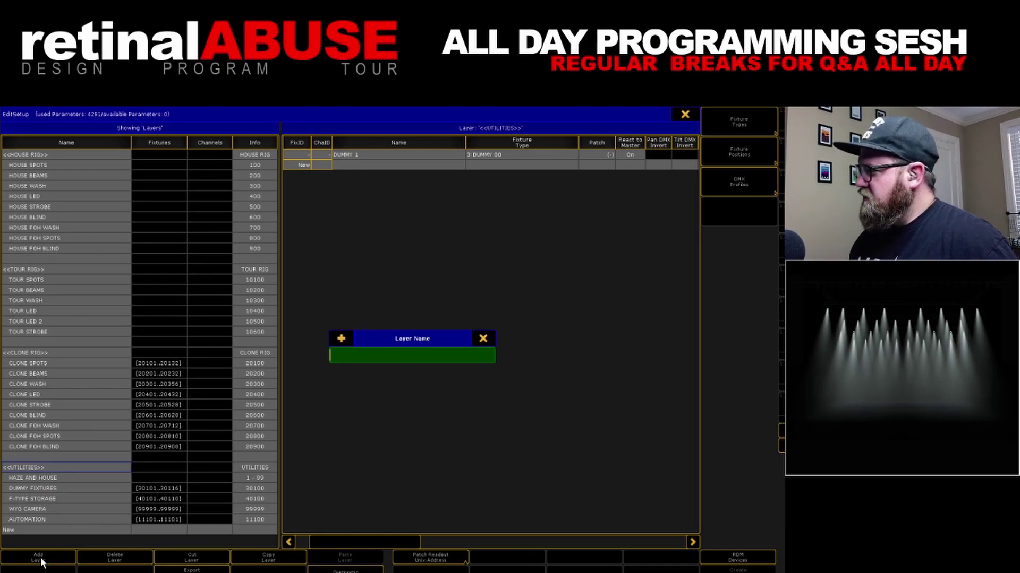
key("Return")
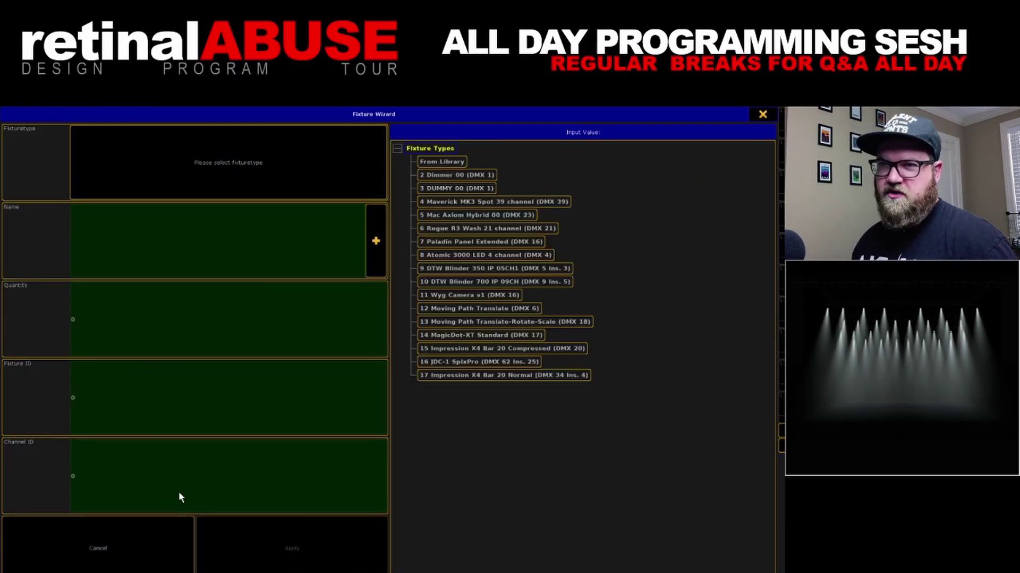
left_click(757, 117)
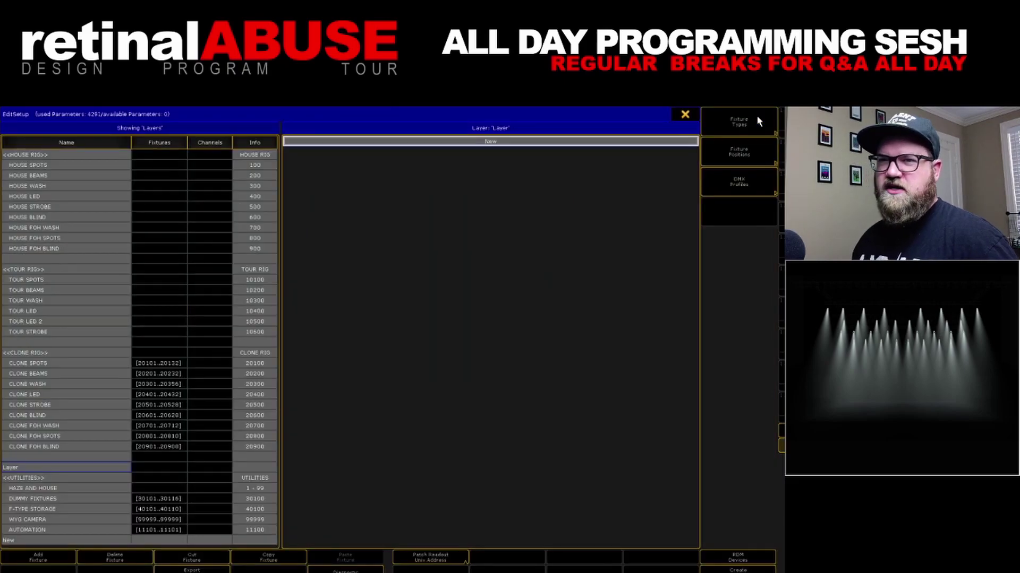
- Rename the new layer above <<UTILITIES>> with only blank spaces to make it an empty-looking spacer row
left_click(32, 470)
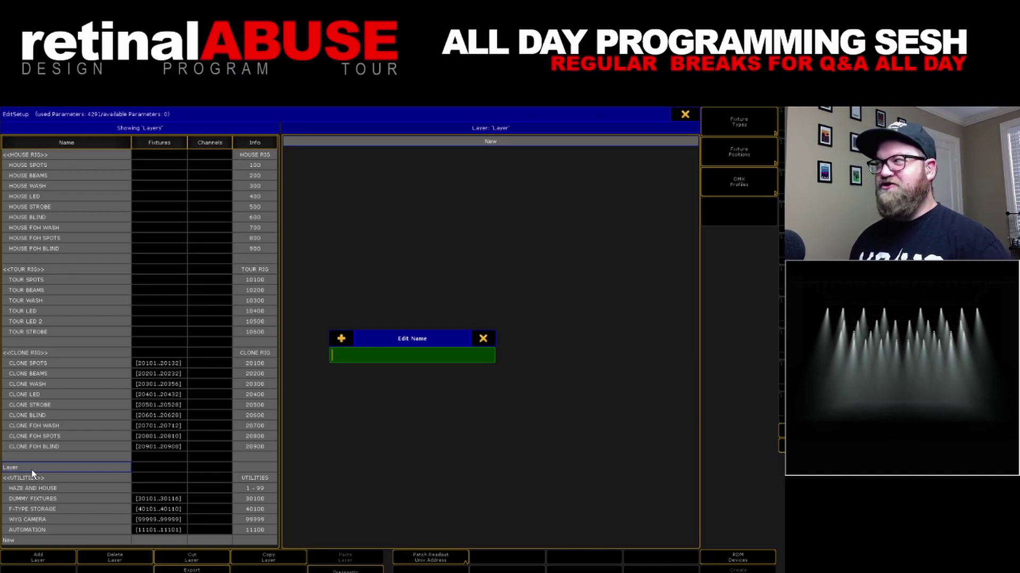
key("Escape")
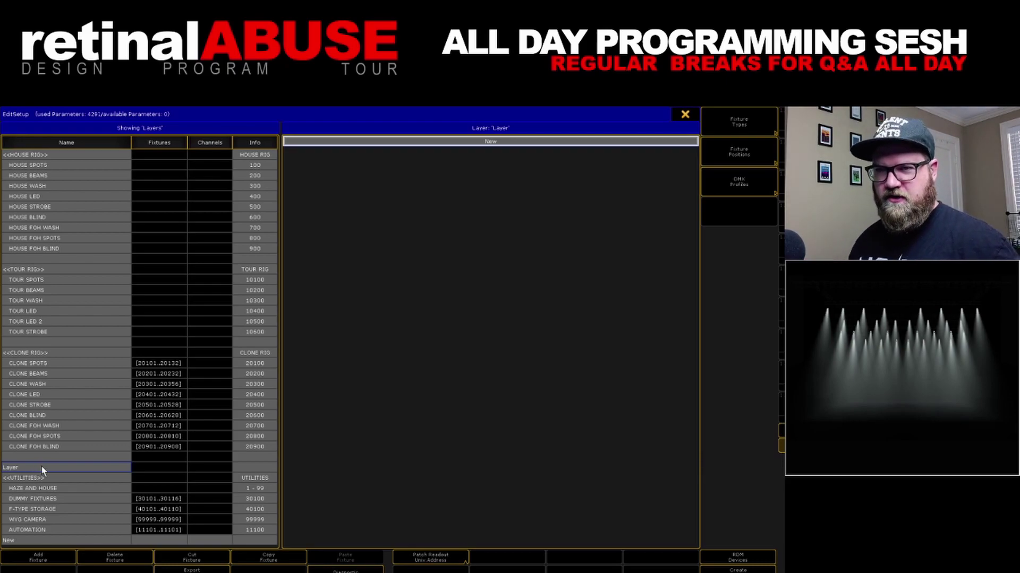
left_click(41, 465)
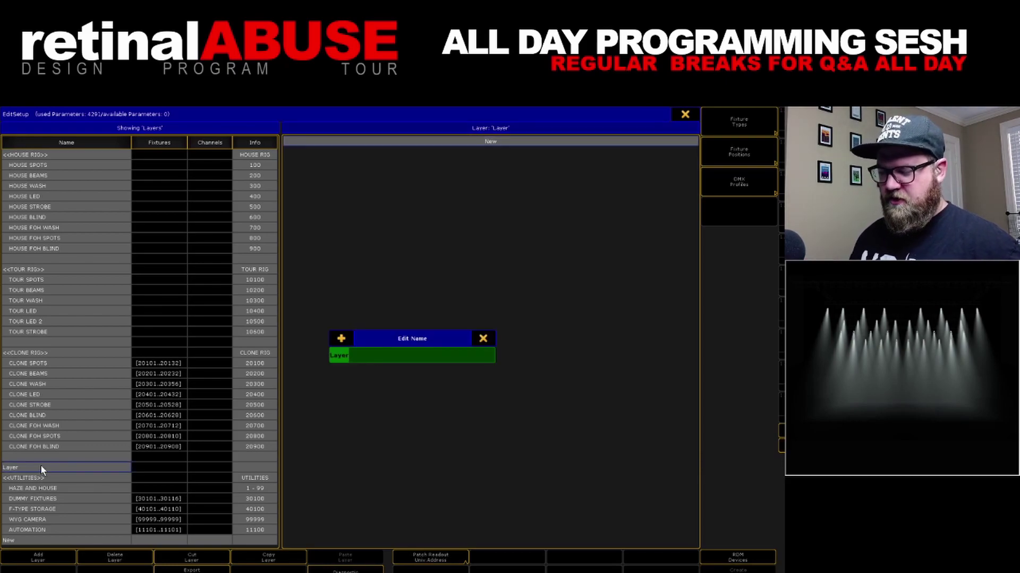
type("<<FESTIVAL RIG>>")
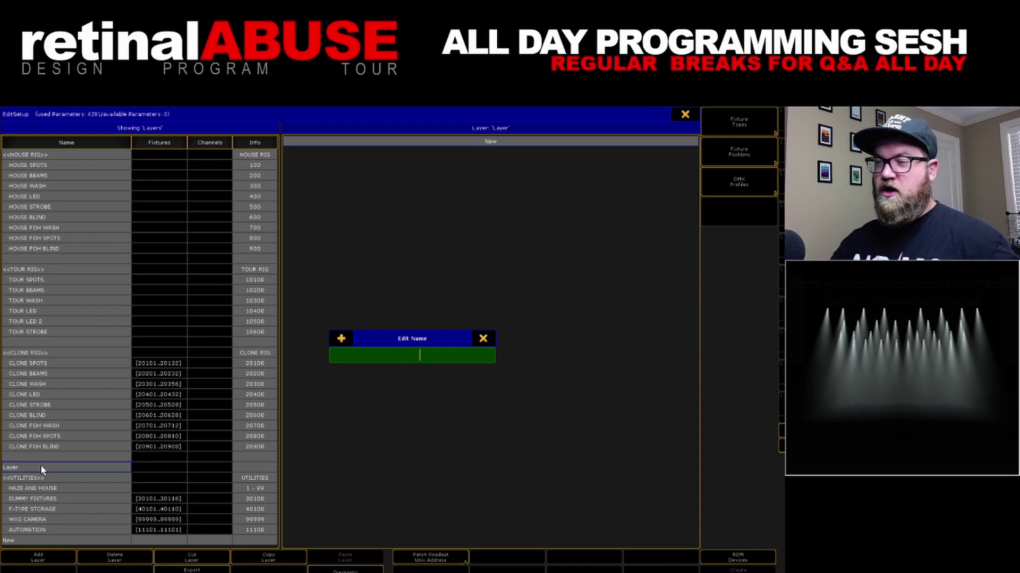
type("RIG>>")
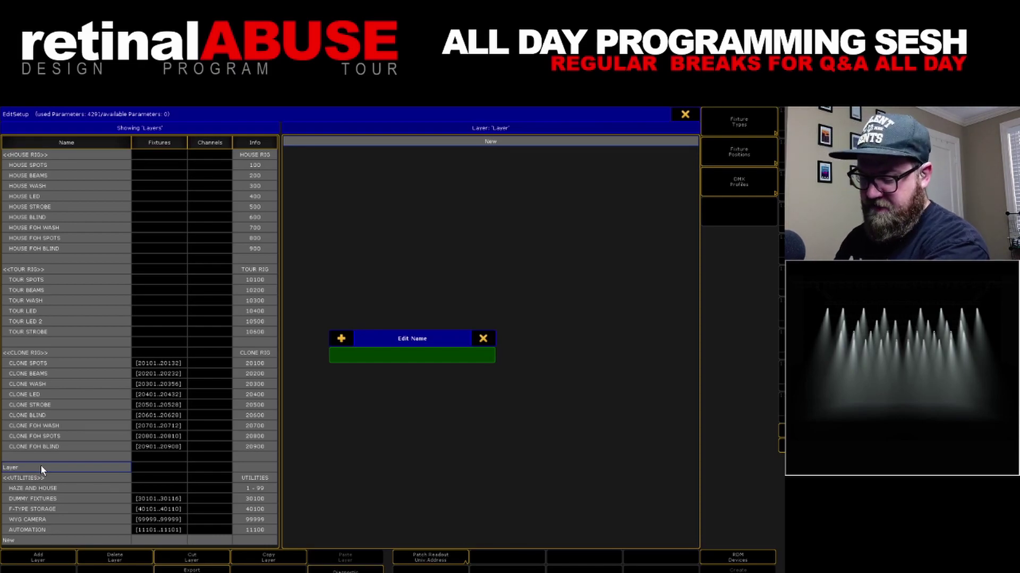
key("Return")
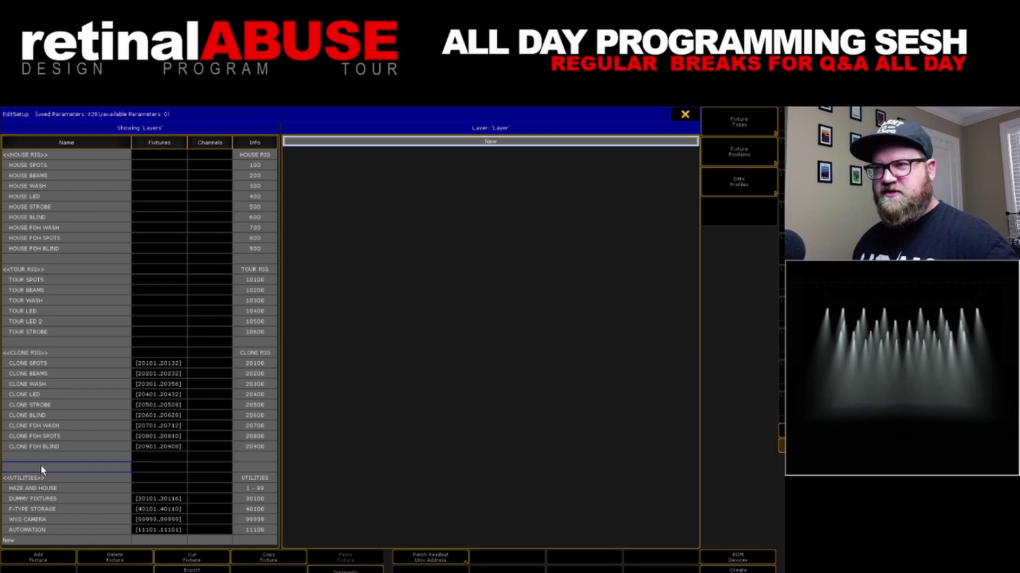
left_click(40, 464)
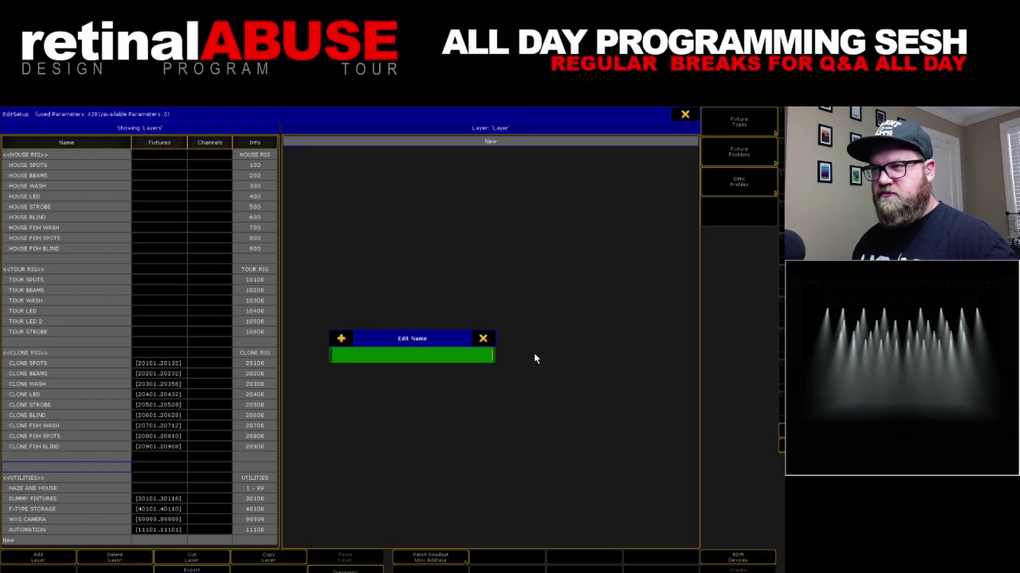
left_click(489, 343)
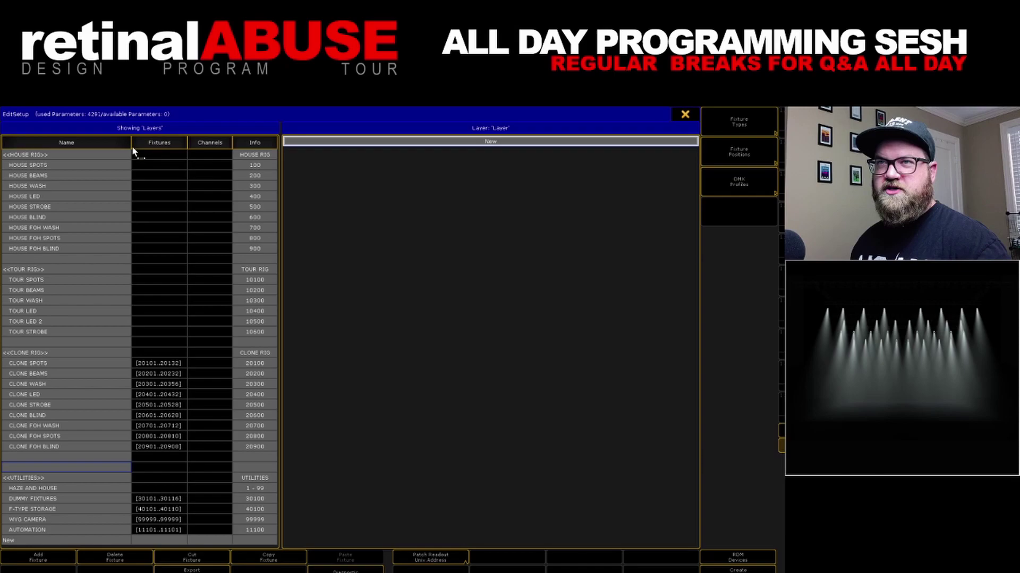
- Widen the layer list's Name column and examine the full names of the blank spacer layers between the rig sections
left_click_drag(131, 143, 260, 152)
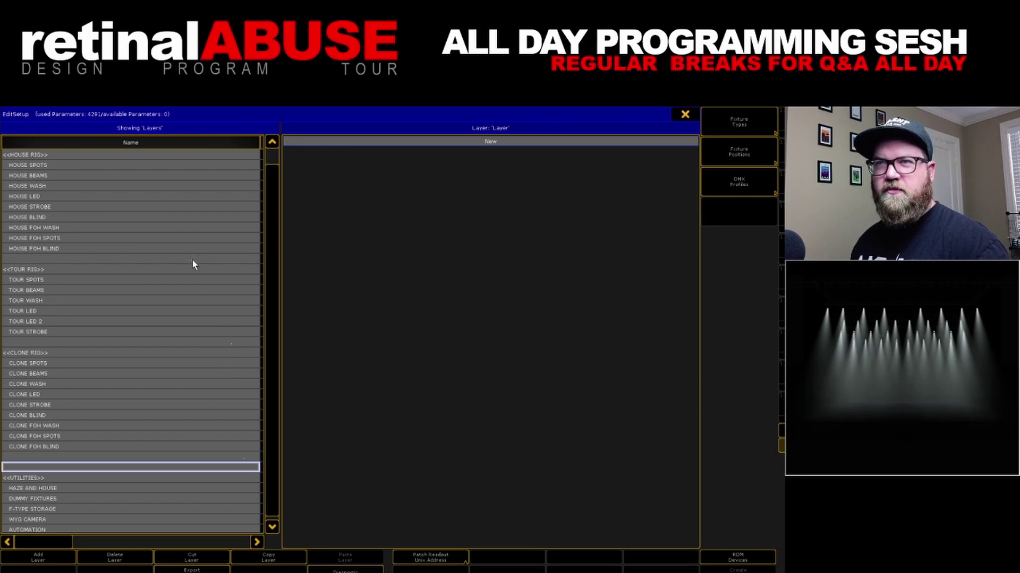
key("Up")
key("Up")
key("Up")
key("Up")
key("Up")
key("Down")
key("Down")
key("Down")
key("Down")
key("Down")
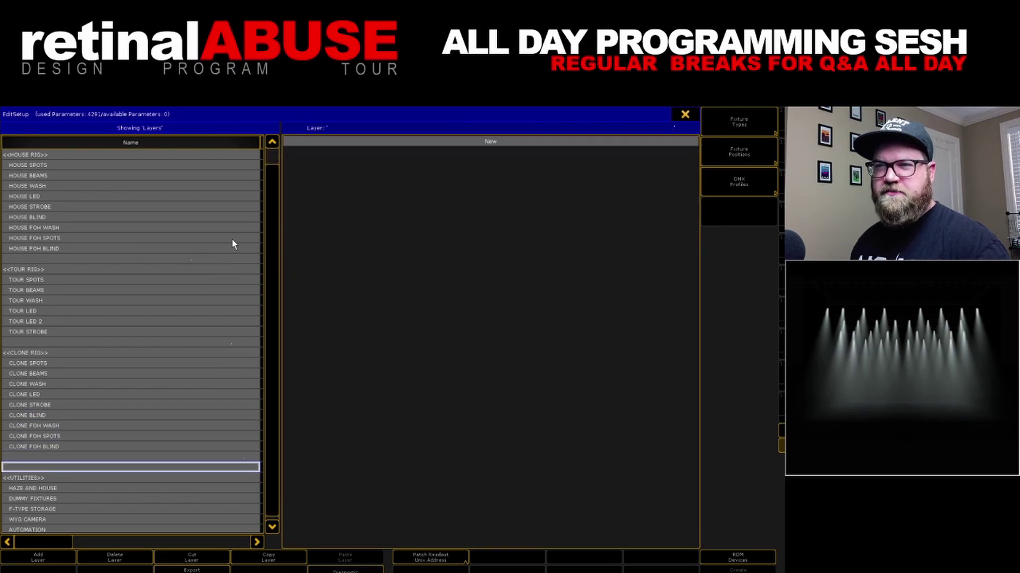
- Restore the layer list's Name column width and remove the extra blank layer above <<UTILITIES>>
left_click_drag(262, 147, 130, 141)
left_click(59, 461)
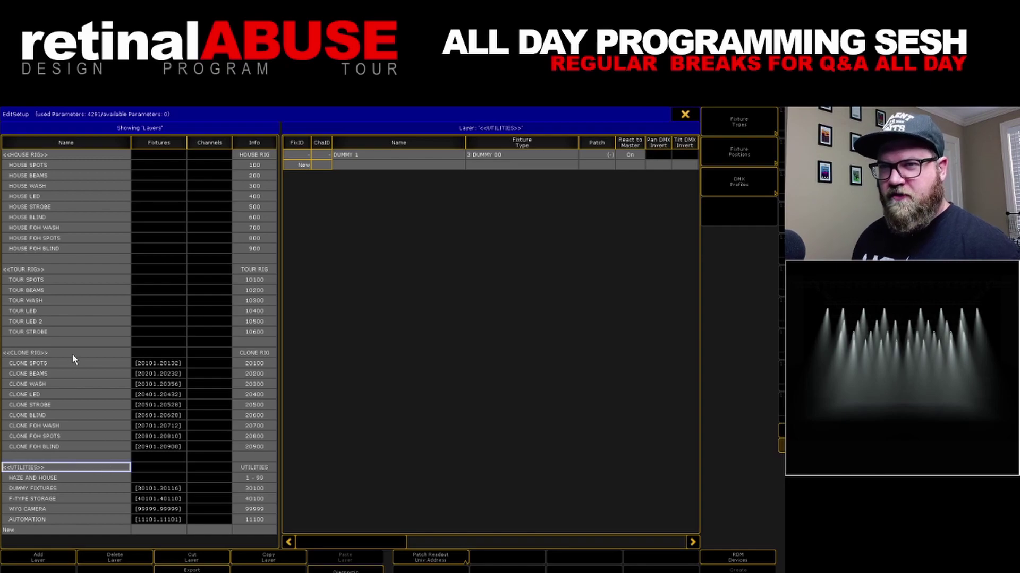
- Examine the clone layers from CLONE SPOTS to CLONE FOH BLIND and compare the Info numbering of HOUSE SPOTS and CLONE FOH BLIND
left_click(88, 447)
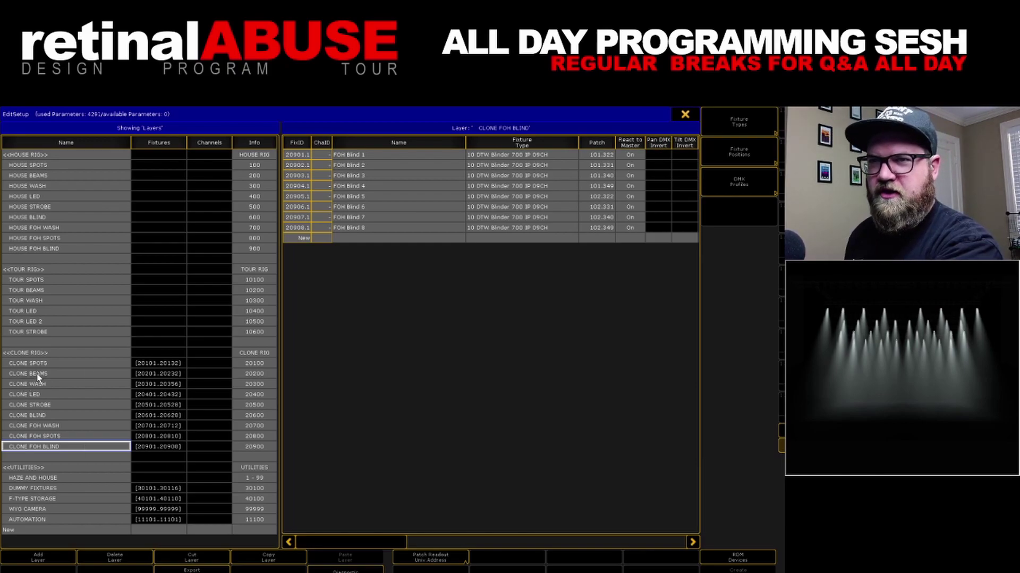
left_click_drag(42, 368, 61, 449)
left_click(60, 450)
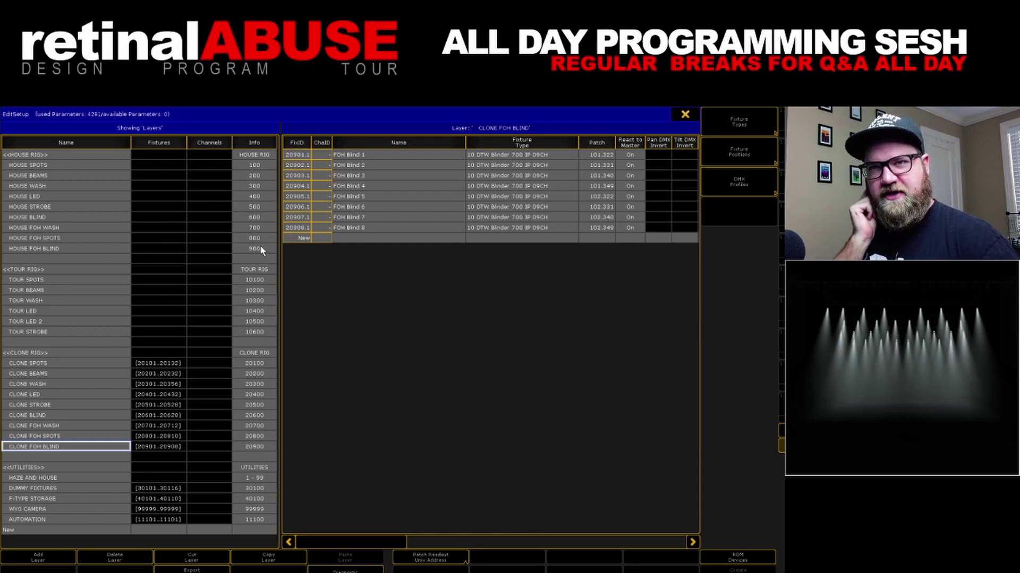
left_click(254, 166)
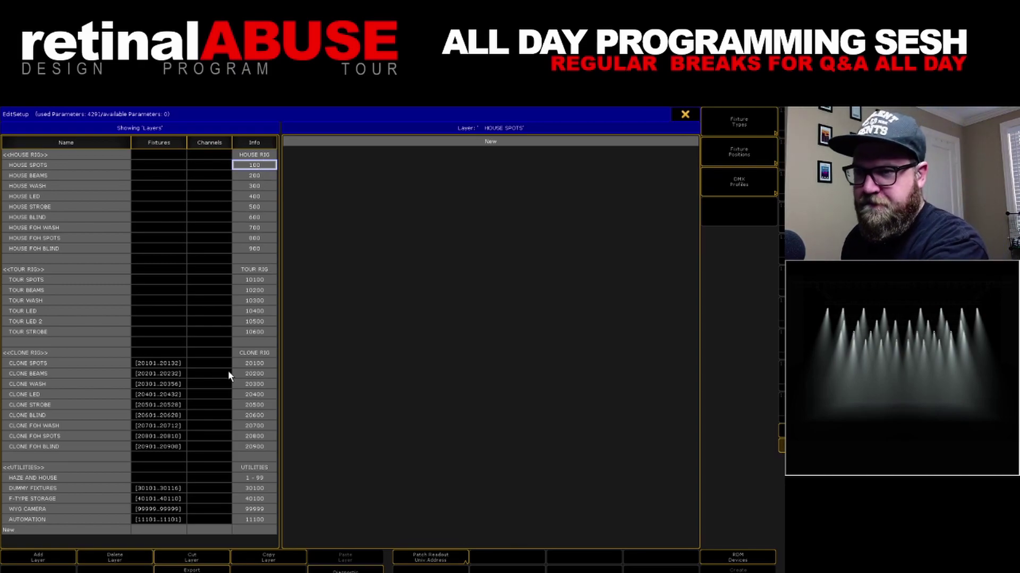
left_click(263, 449)
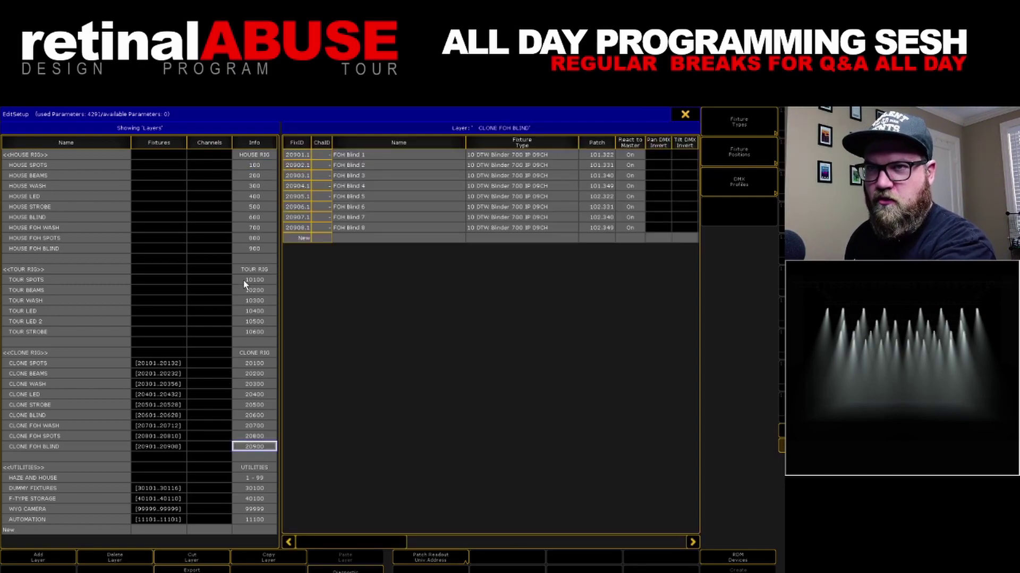
- Compare the Info numbering of the HOUSE FOH BLIND layer with that of the CLONE FOH BLIND layer
left_click(252, 250)
left_click(255, 448)
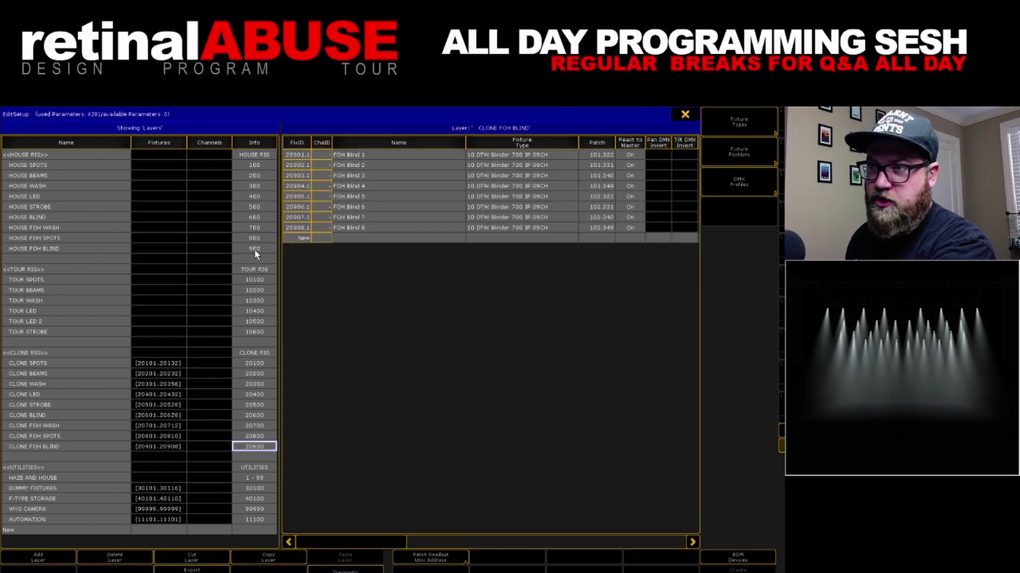
left_click(255, 249)
left_click(265, 448)
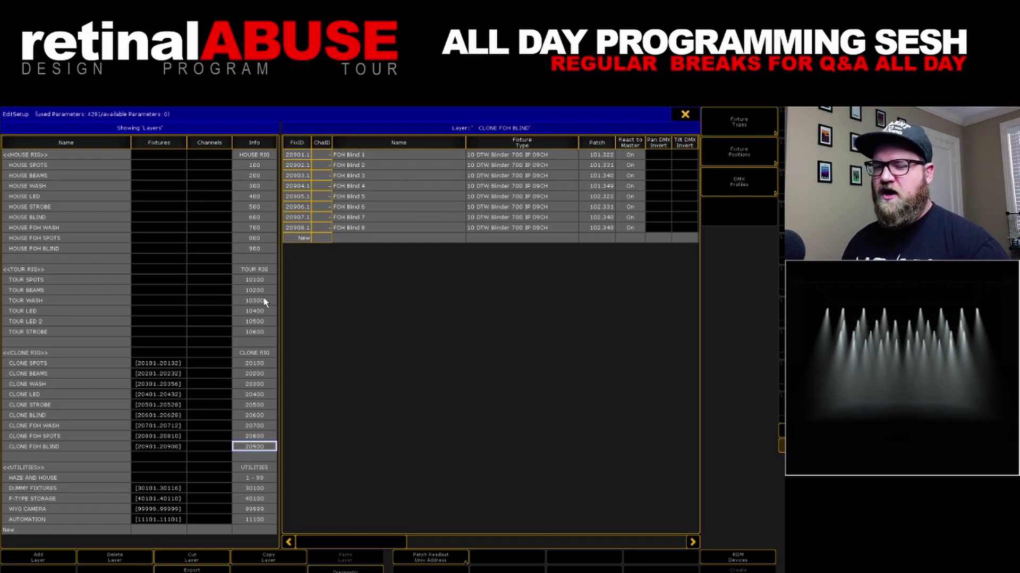
- Compare the Fixtures entries of the house and clone layers, and inspect the DUMMY FIXTURES and HAZE AND HOUSE utility layers
left_click_drag(91, 155, 96, 254)
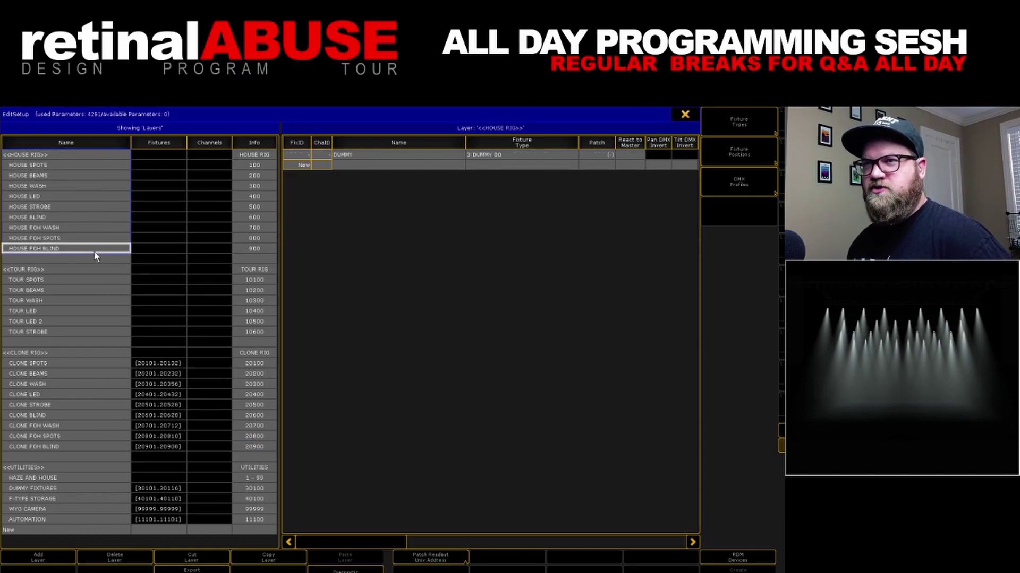
left_click_drag(180, 163, 178, 259)
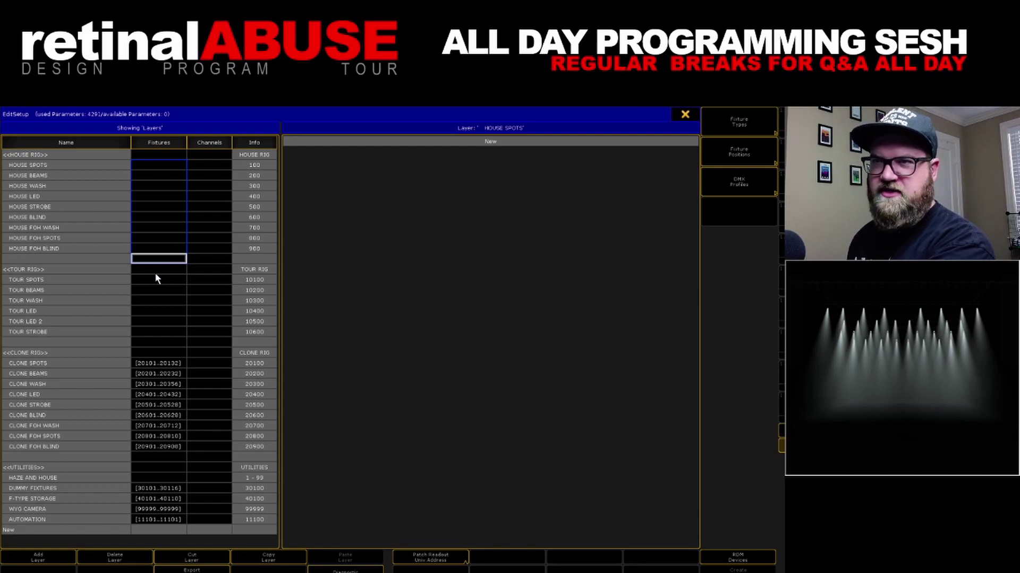
left_click_drag(156, 280, 144, 450)
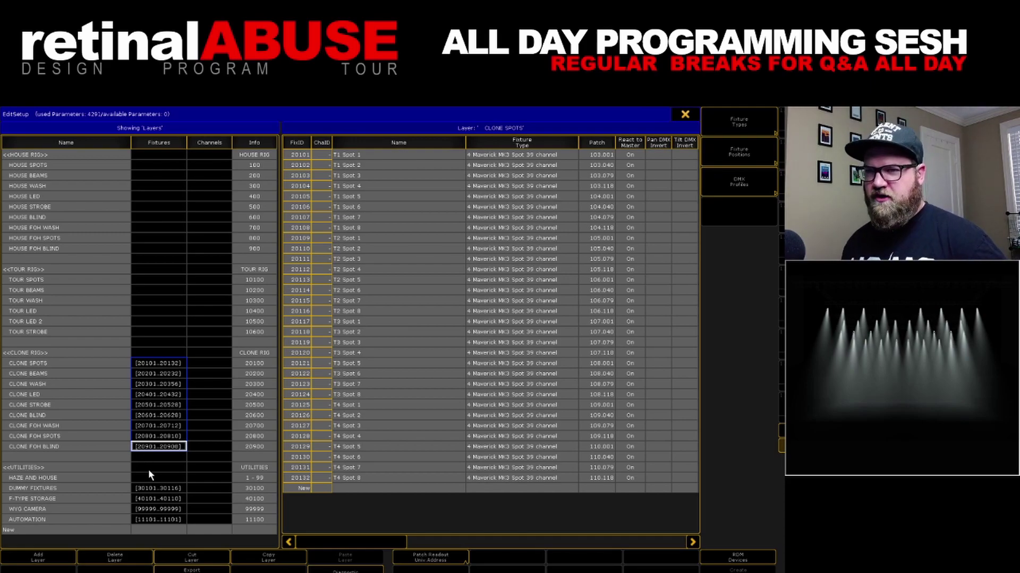
left_click(163, 488)
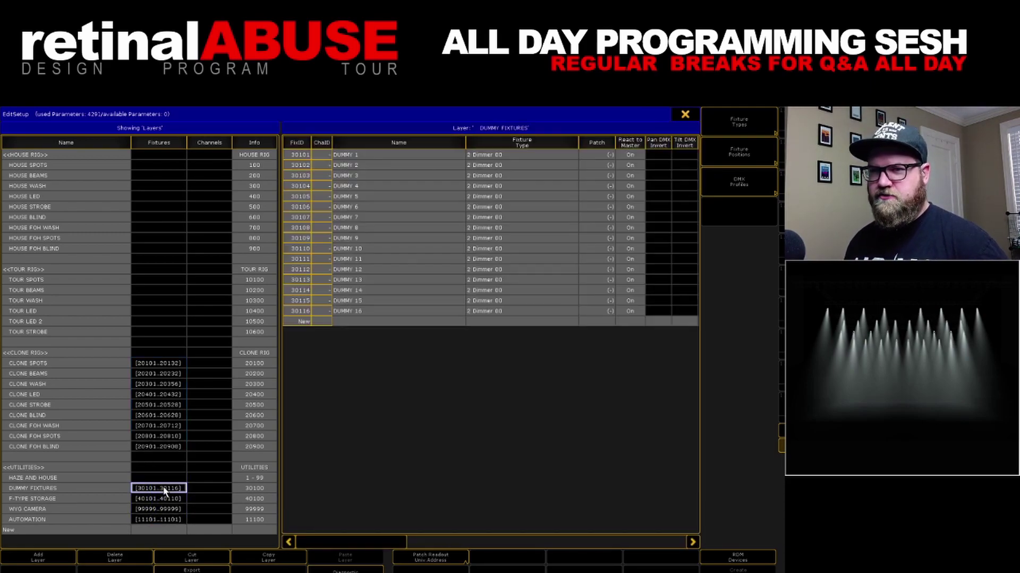
left_click(161, 480)
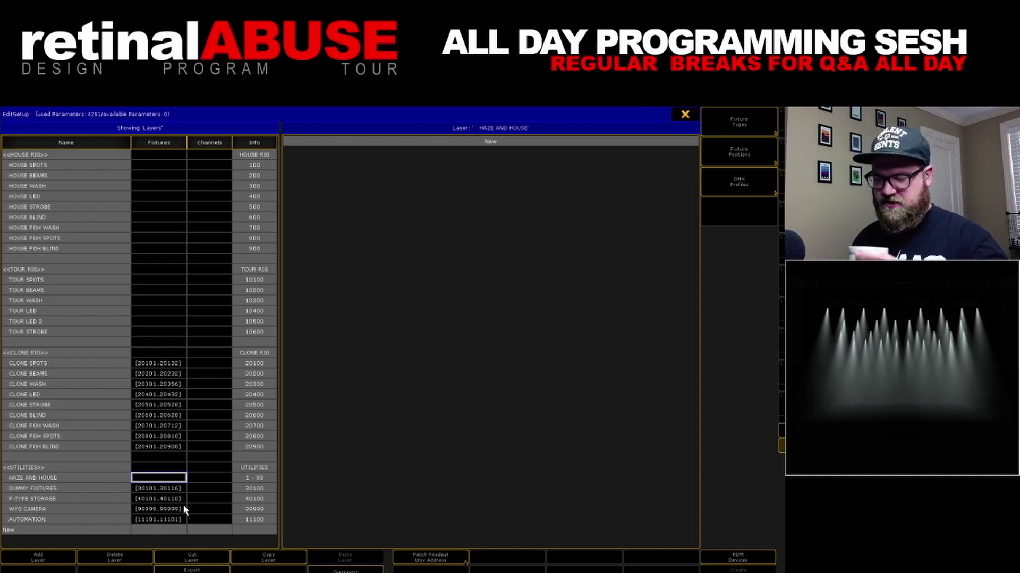
- Examine the fixture types, names and patch addresses in each clone layer from CLONE SPOTS through CLONE FOH BLIND
left_click(66, 365)
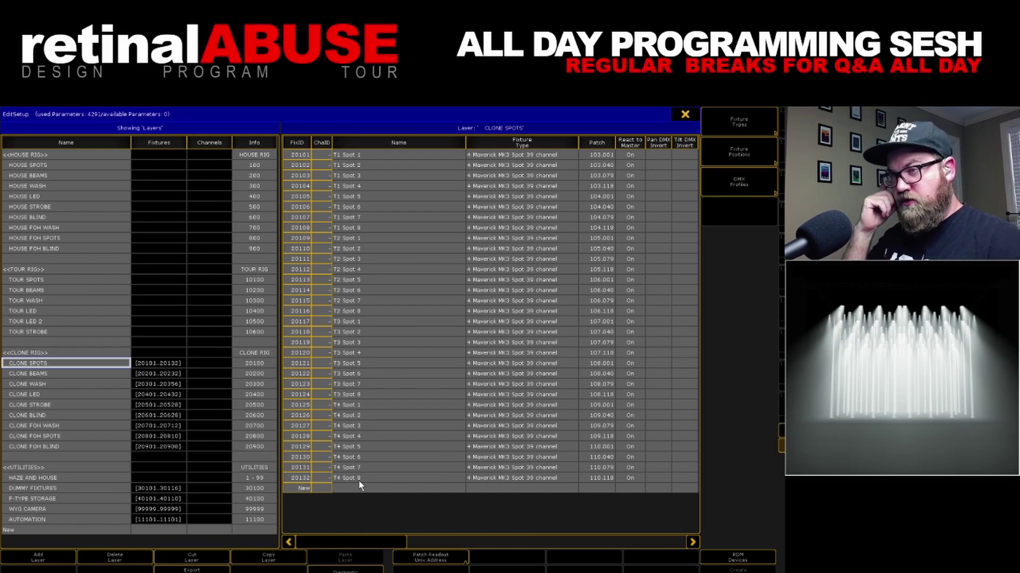
left_click(39, 379)
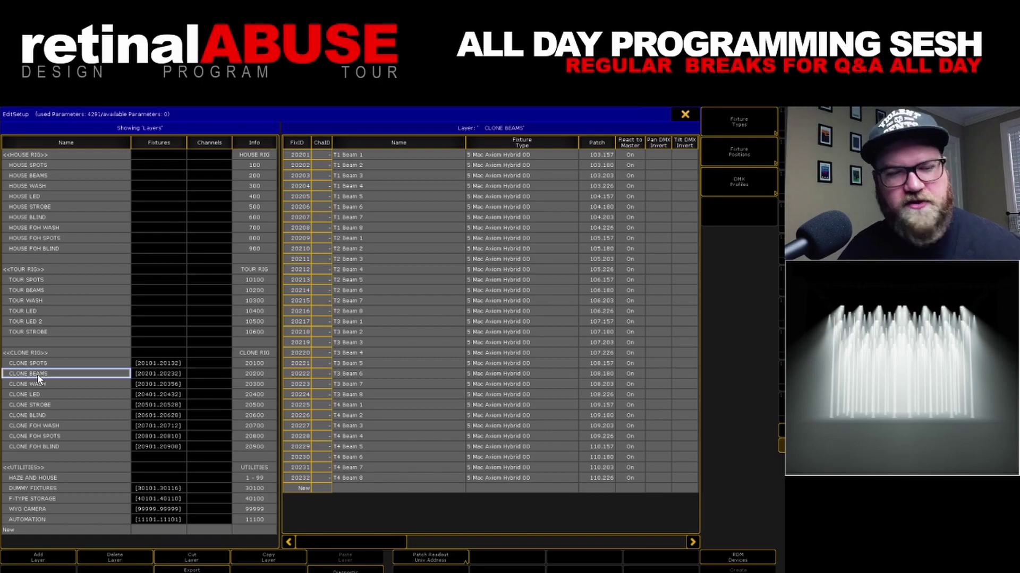
left_click(72, 386)
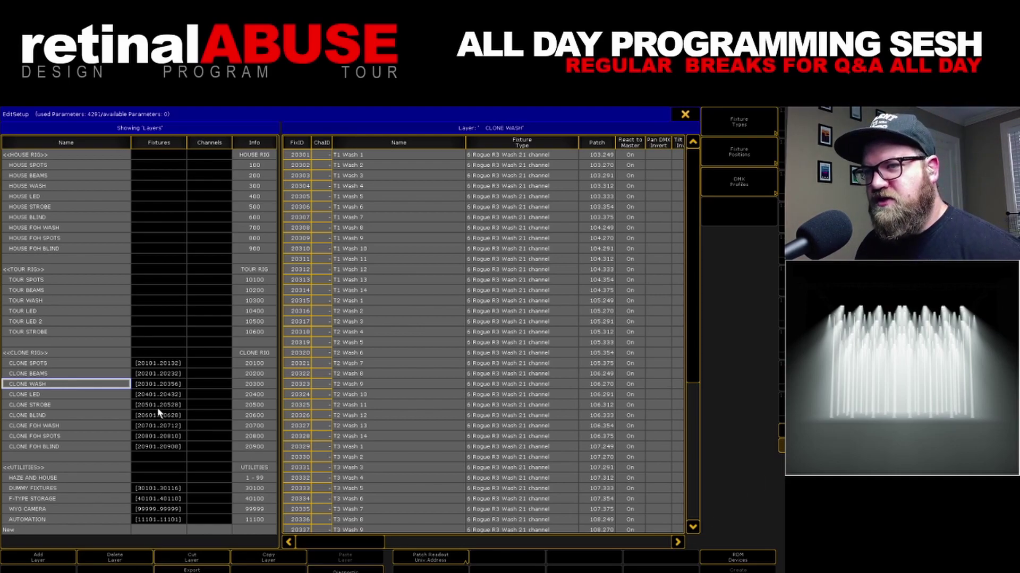
left_click(62, 394)
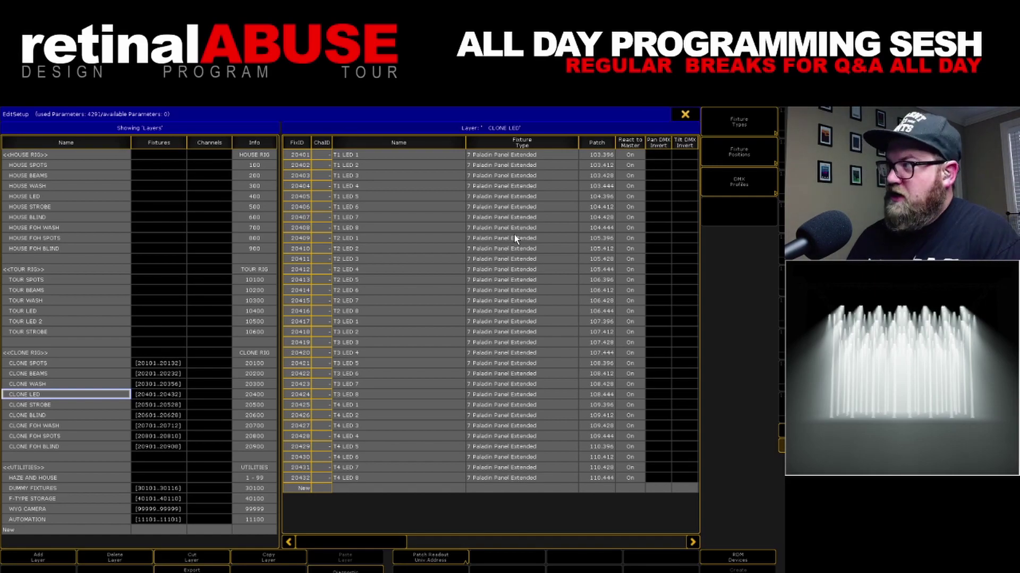
left_click(55, 405)
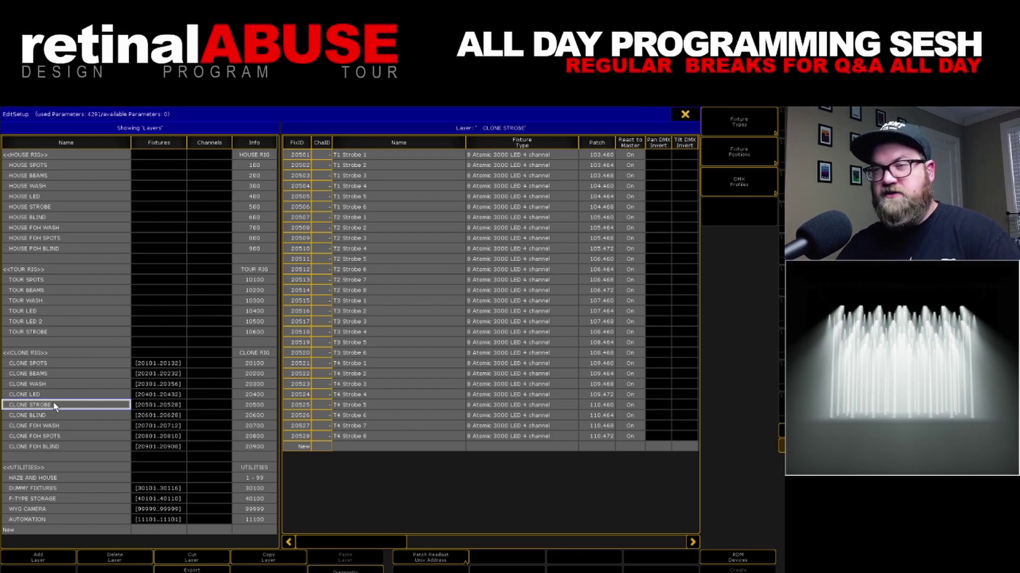
left_click(59, 417)
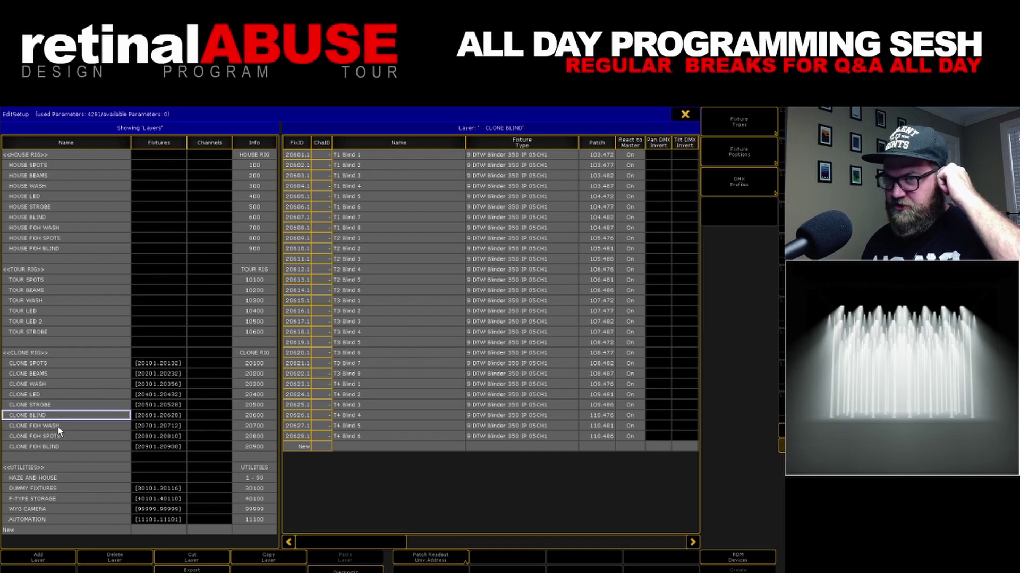
left_click(58, 426)
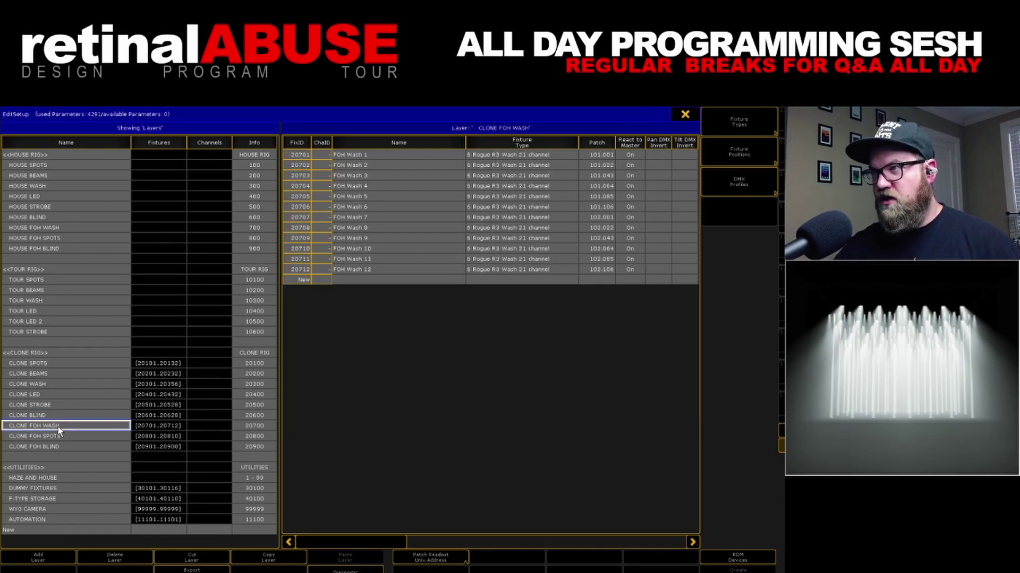
left_click(70, 437)
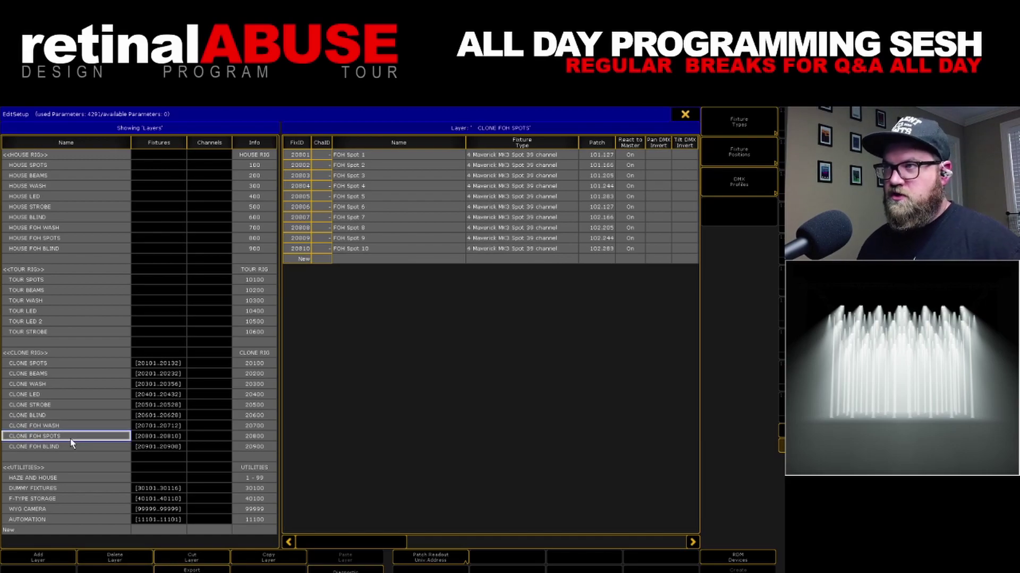
left_click(71, 448)
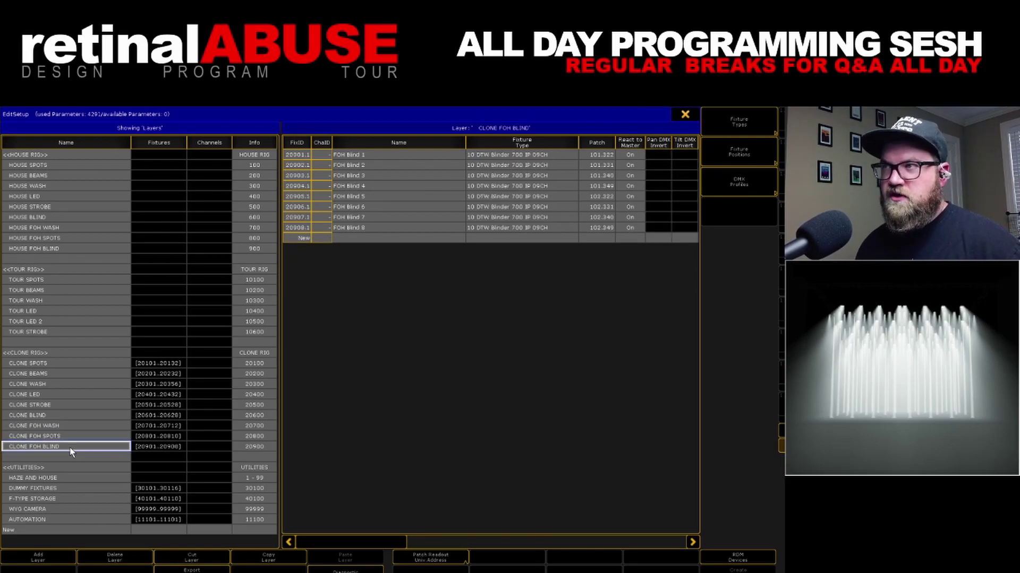